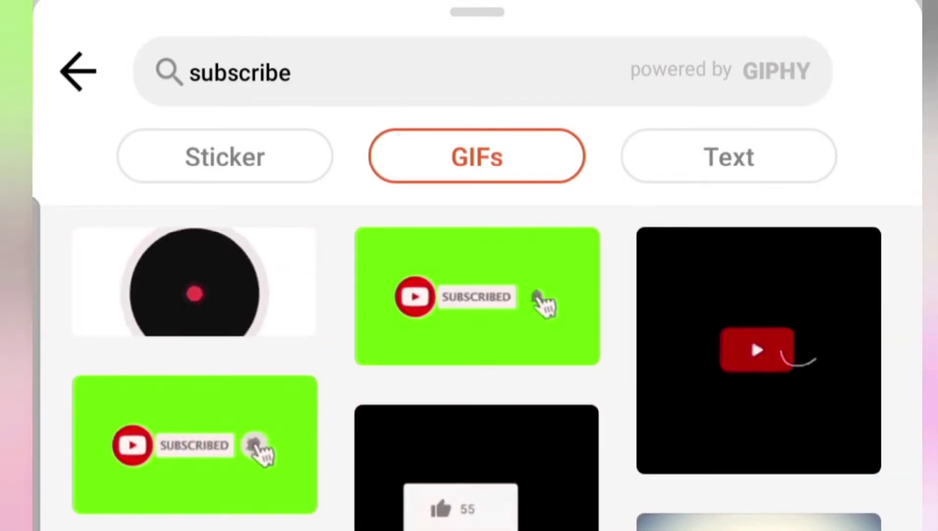
- Show the GIPHY 'subscribe' results as text stickers and scroll through them
click(729, 156)
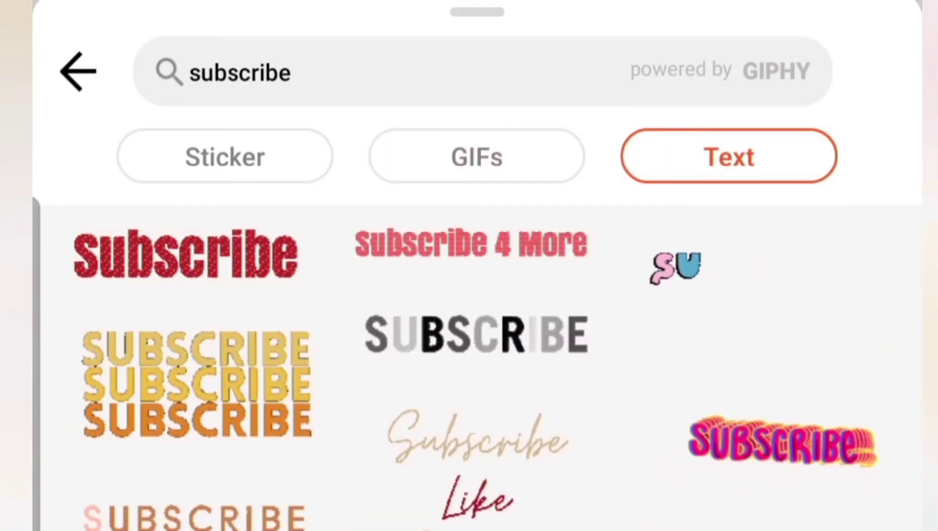
scroll(476, 369, down, 5)
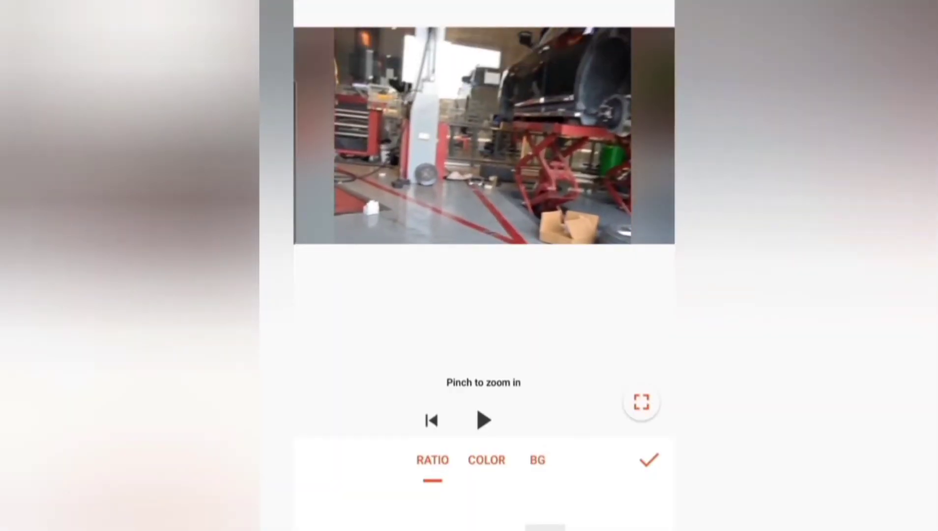
- Check the widescreen clip in full-screen preview and rewind the timeline to 0:00
click(642, 402)
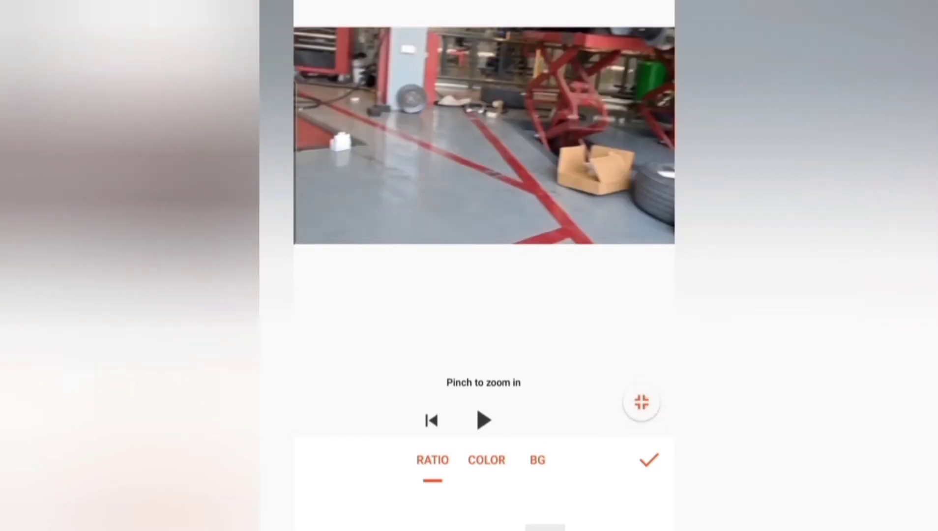
click(642, 401)
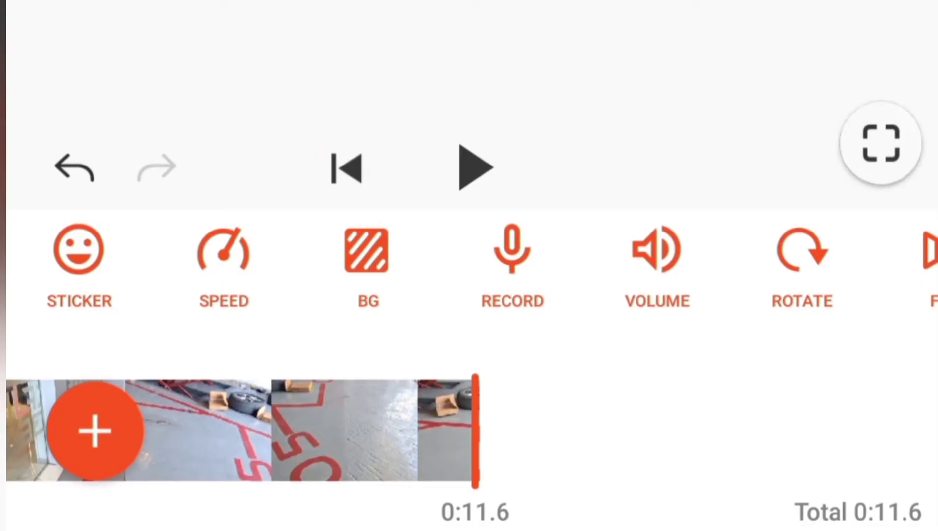
drag(373, 523, 565, 523)
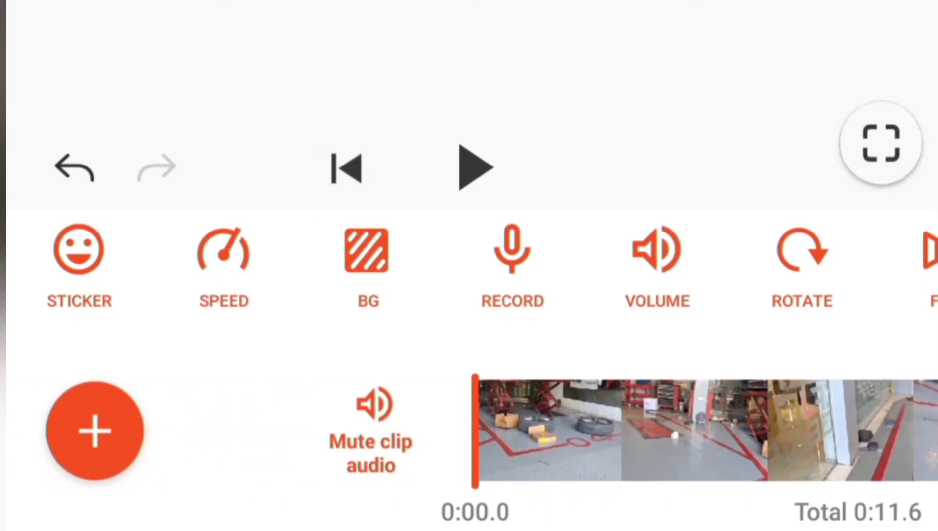
drag(196, 260, 737, 261)
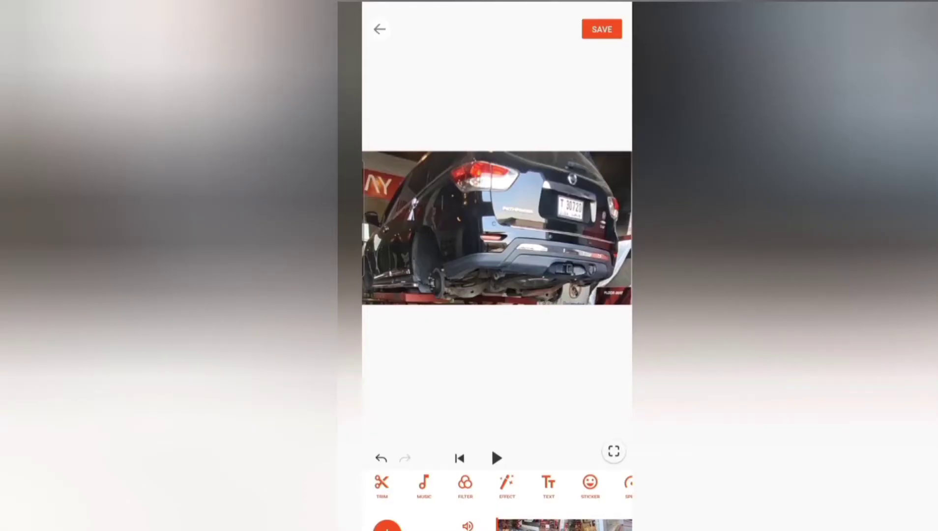
- Preview the track 'Feel' from the Featured Chill album in the music library
click(423, 484)
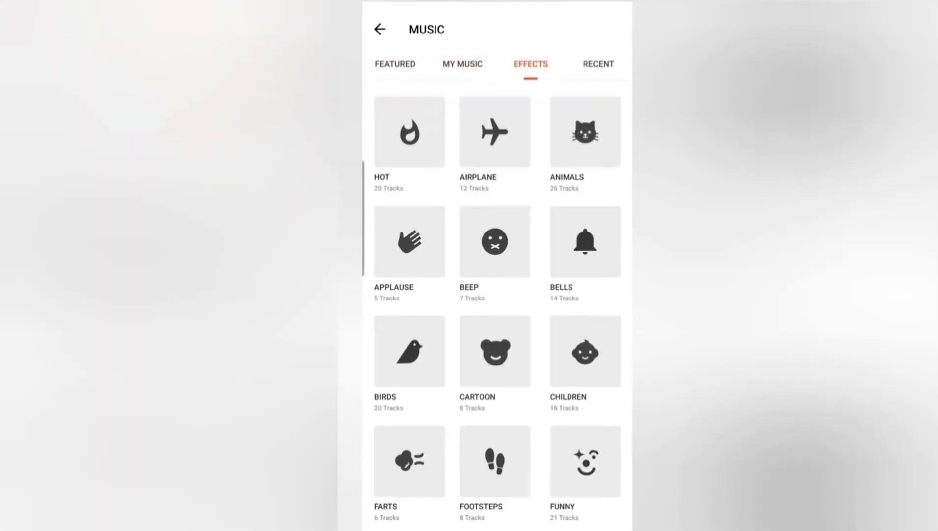
scroll(497, 305, down, 2)
scroll(497, 304, down, 5)
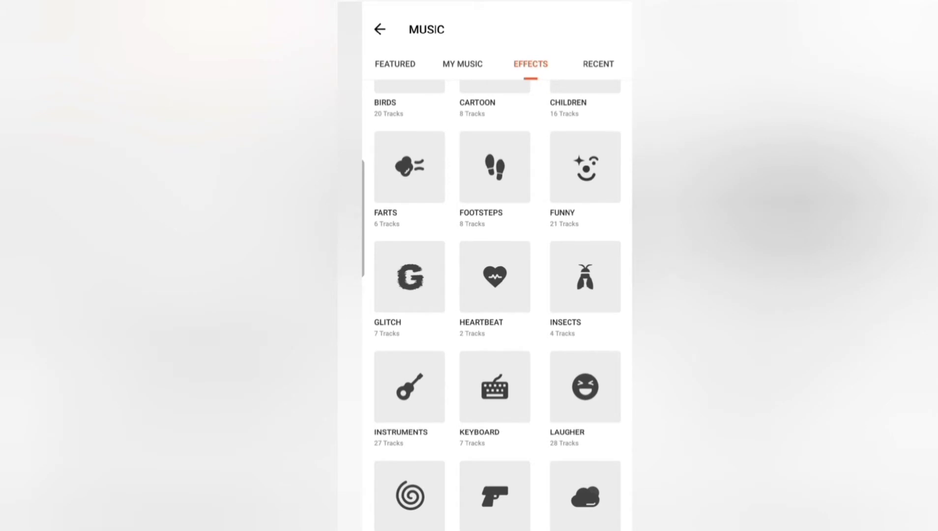
click(394, 64)
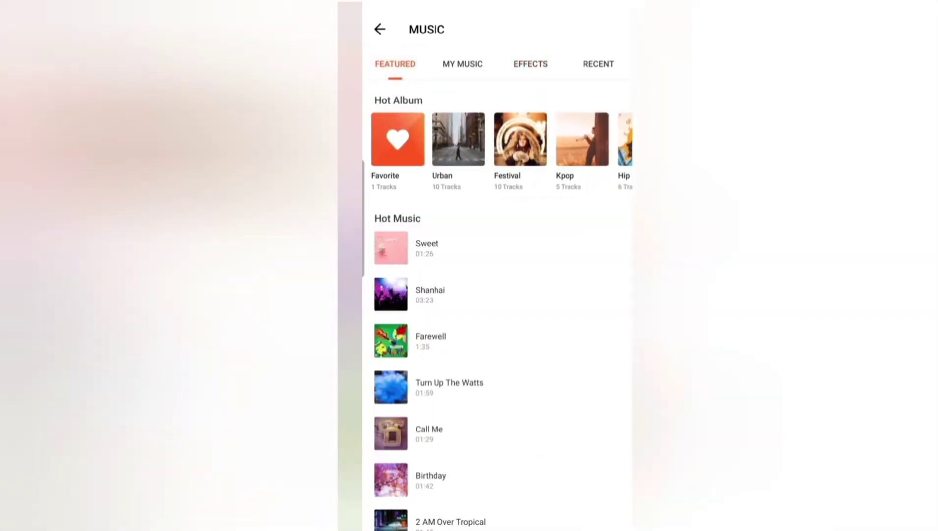
scroll(496, 147, right, 5)
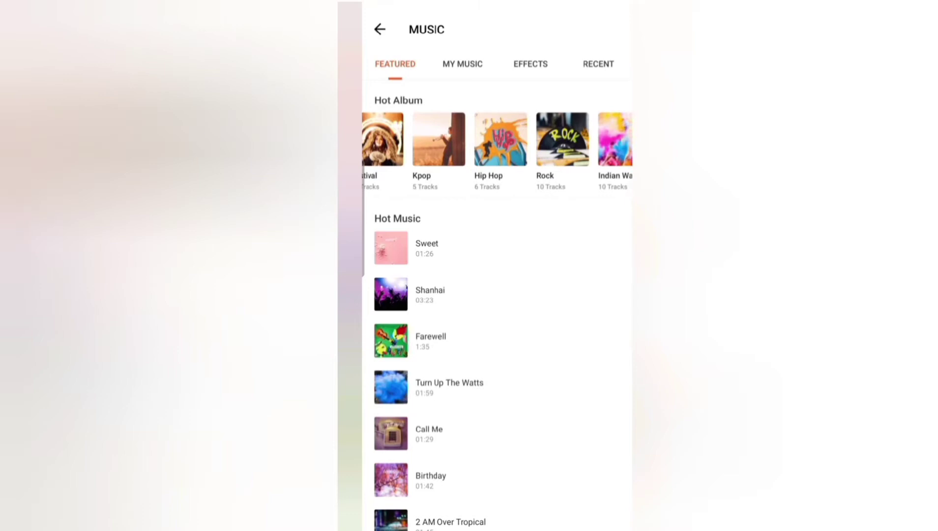
scroll(496, 147, right, 4)
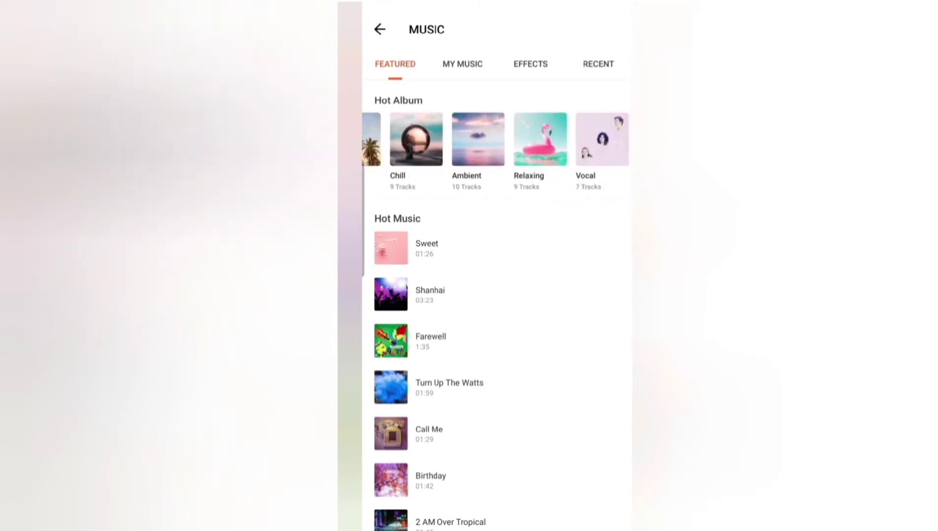
scroll(496, 148, right, 1)
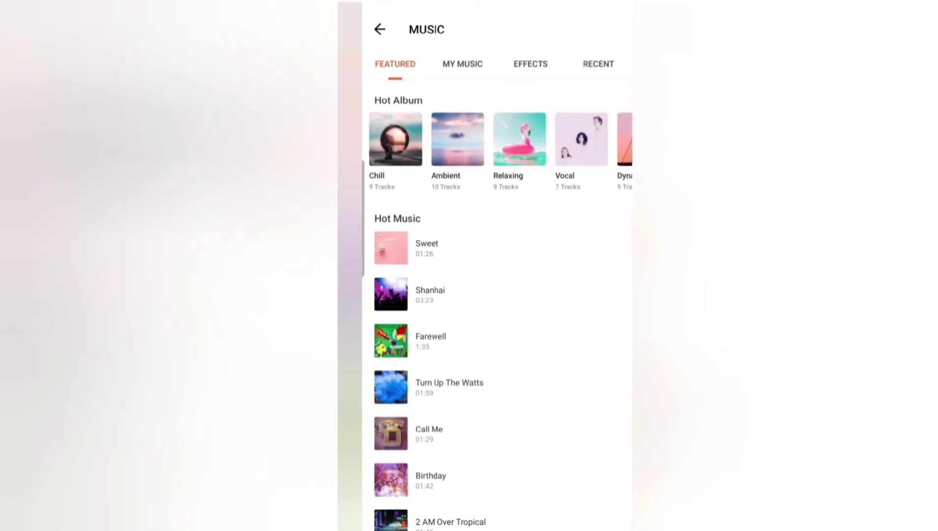
click(395, 139)
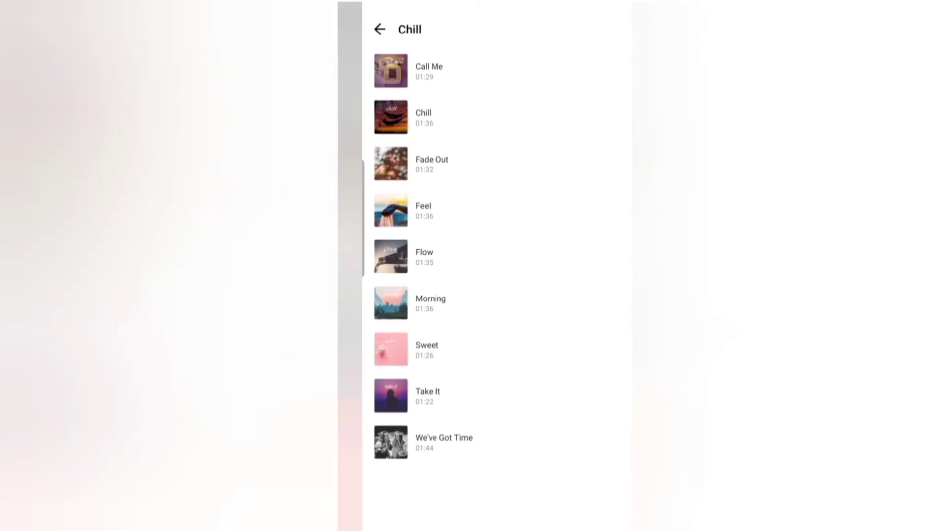
click(491, 210)
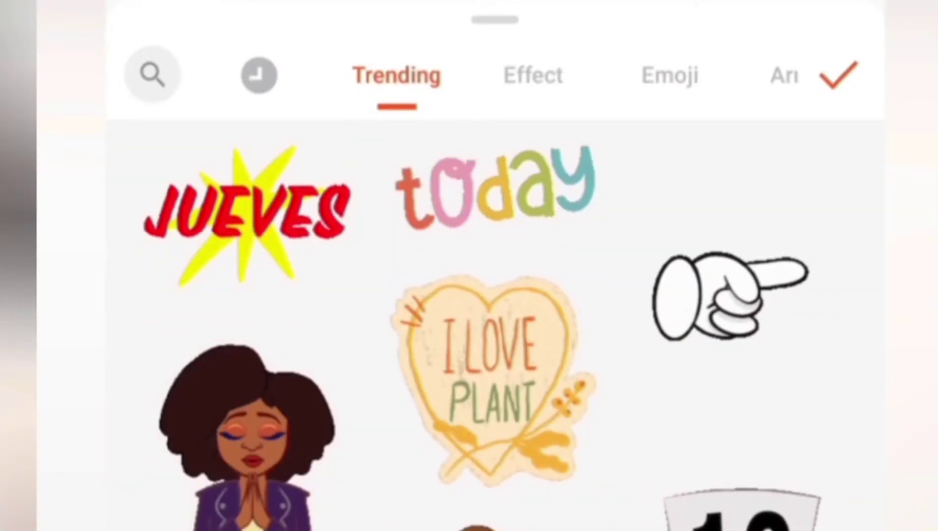
- Browse the sticker library, then search GIPHY stickers for 'cars'
scroll(472, 418, down, 5)
scroll(491, 319, down, 5)
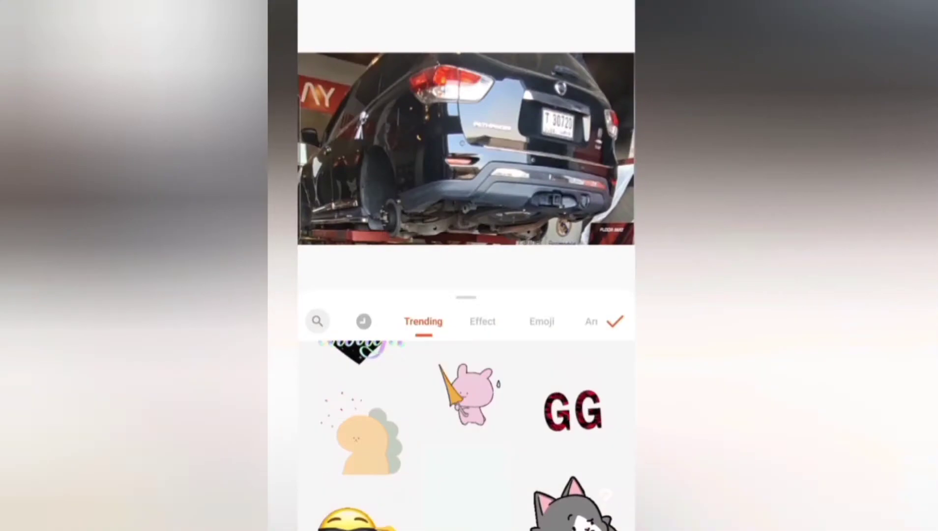
scroll(466, 432, down, 5)
scroll(466, 432, down, 3)
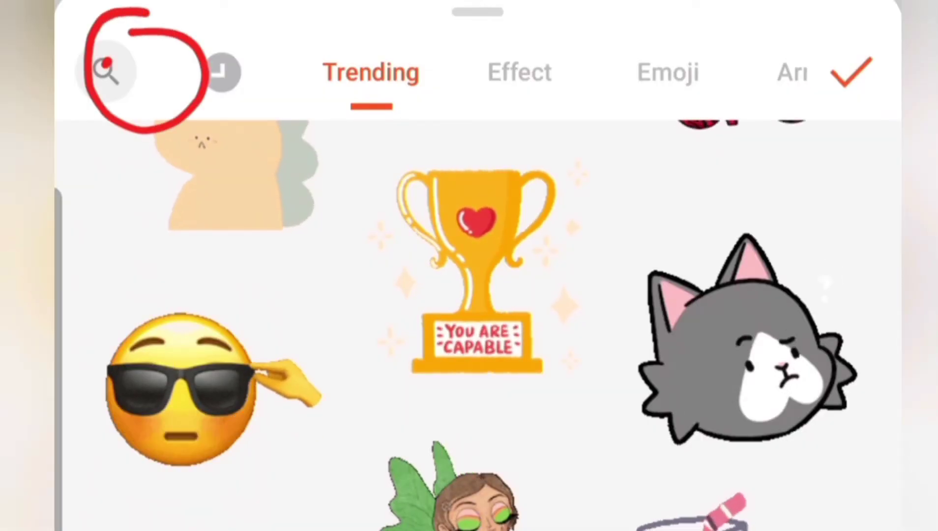
click(105, 71)
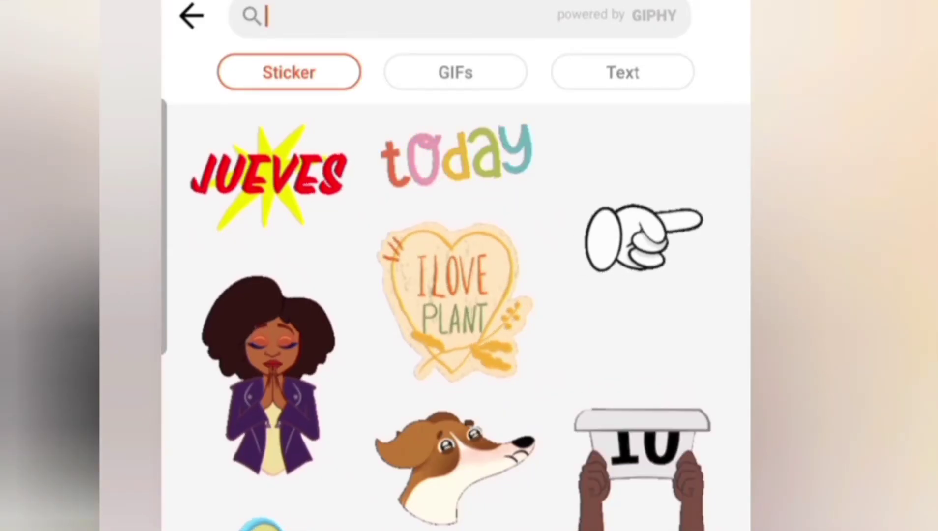
text(cars)
key(Return)
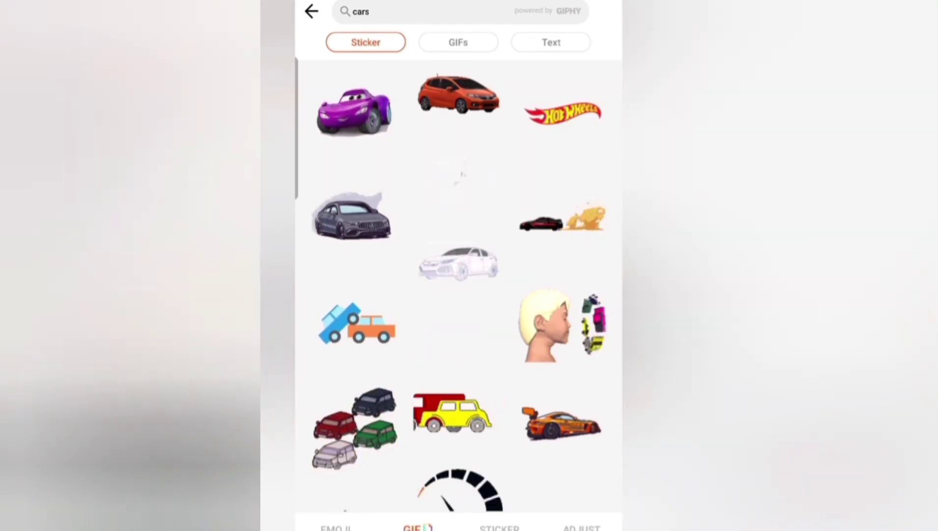
- Add the orange car sticker onto the garage clip
click(458, 94)
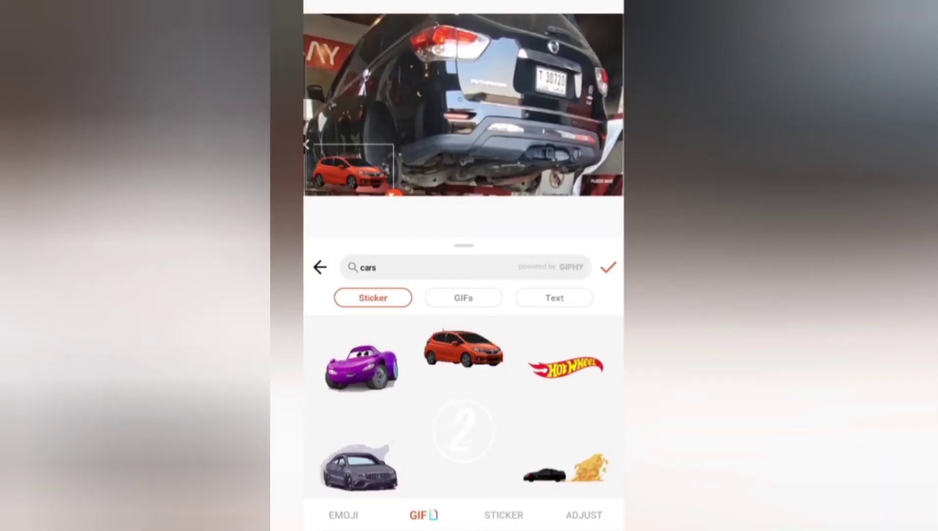
click(608, 267)
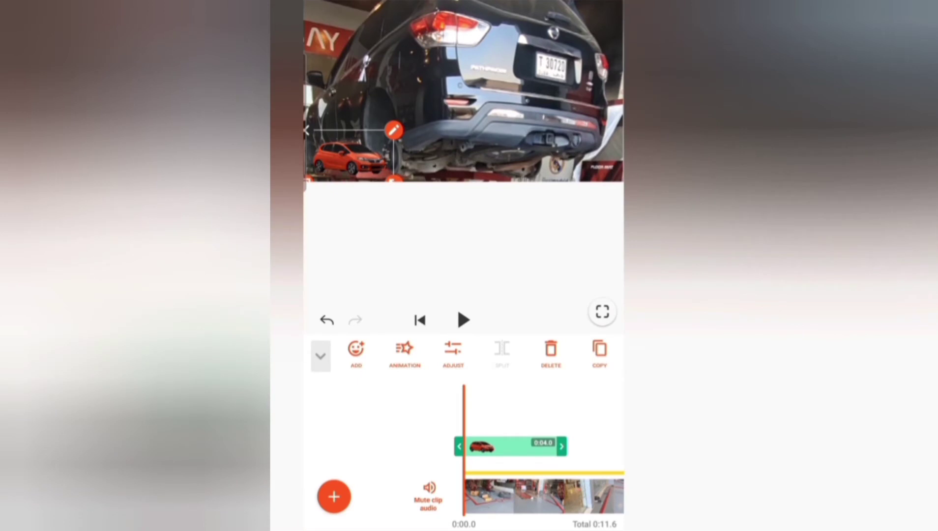
click(356, 353)
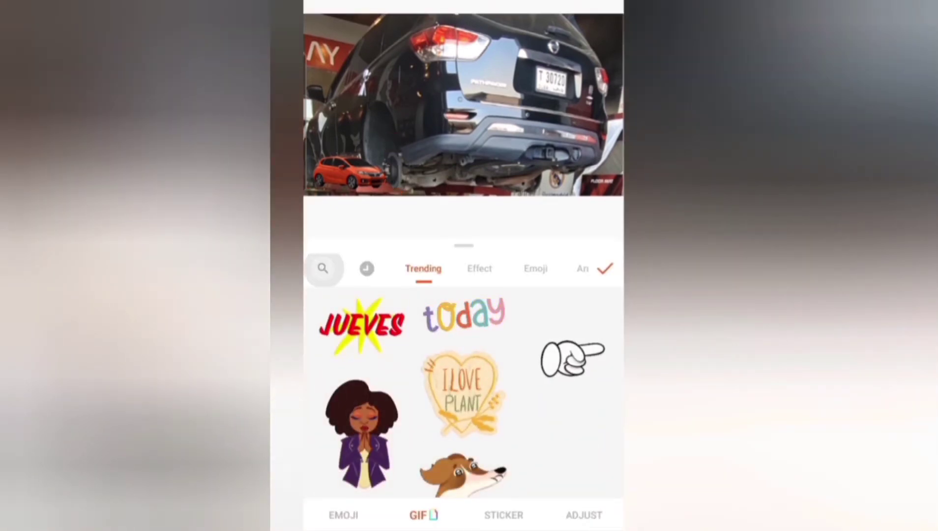
- Search GIPHY for 'subscribe' and browse its GIF and text results
click(322, 268)
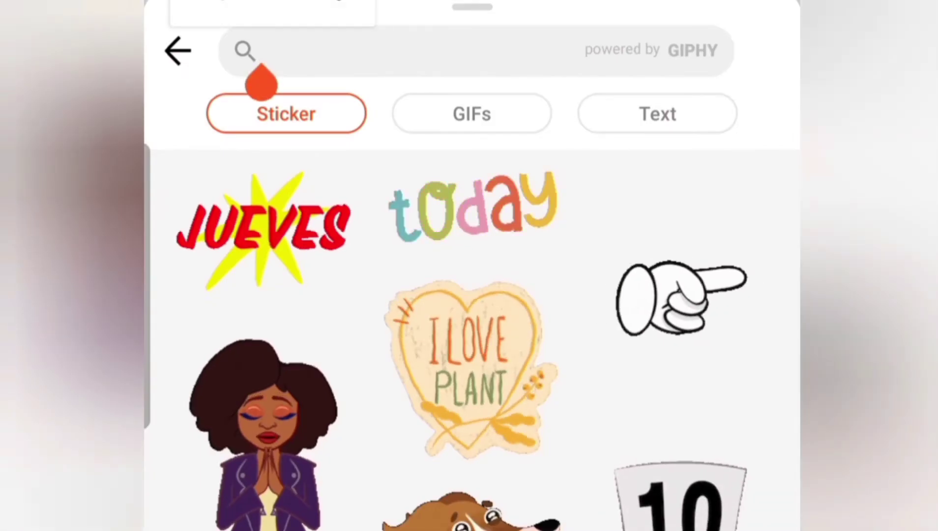
text(subscribe)
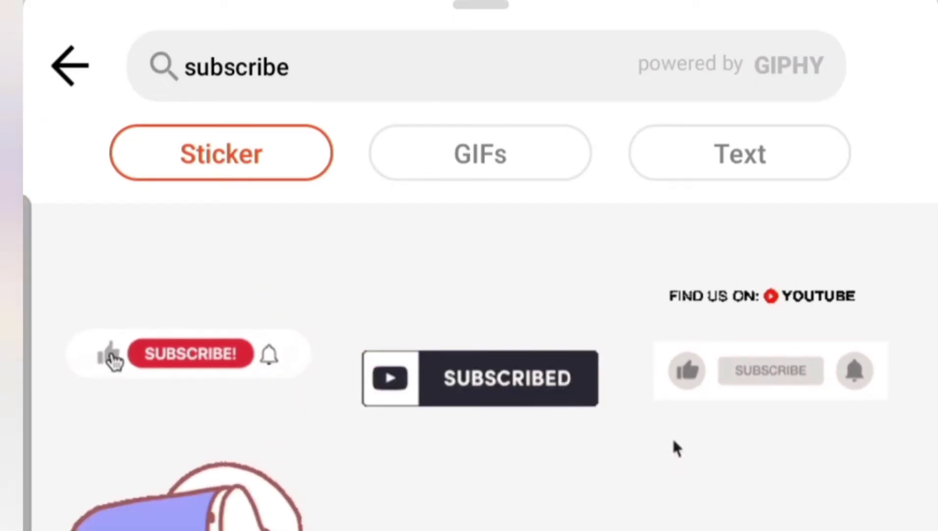
click(480, 153)
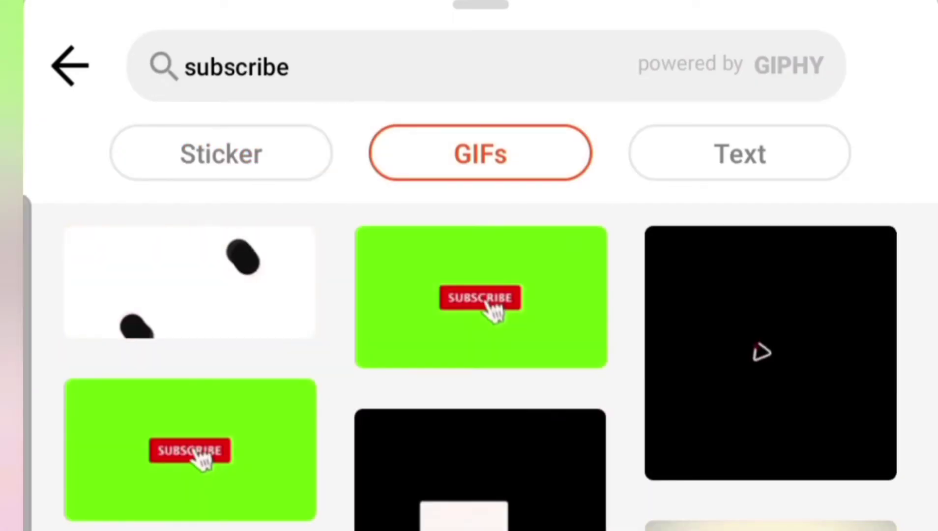
click(739, 153)
scroll(479, 363, down, 10)
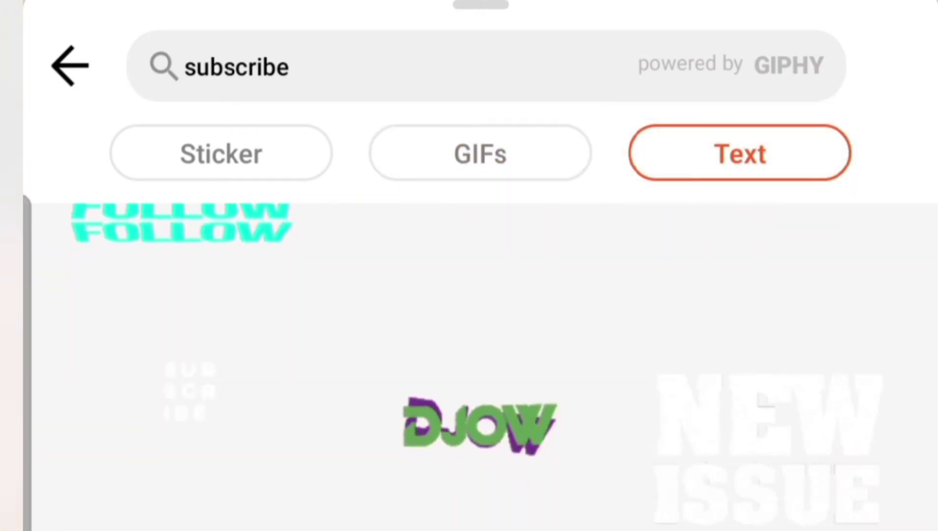
scroll(479, 364, down, 5)
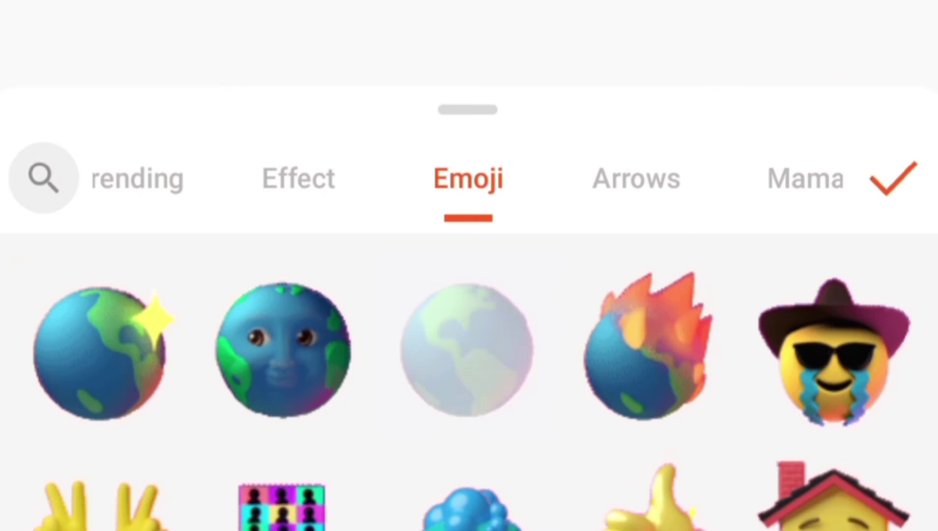
- Browse the Arrows, Mama, Neon, Social, Animals, Doodle and Vlog sticker categories, then close the picker
click(636, 178)
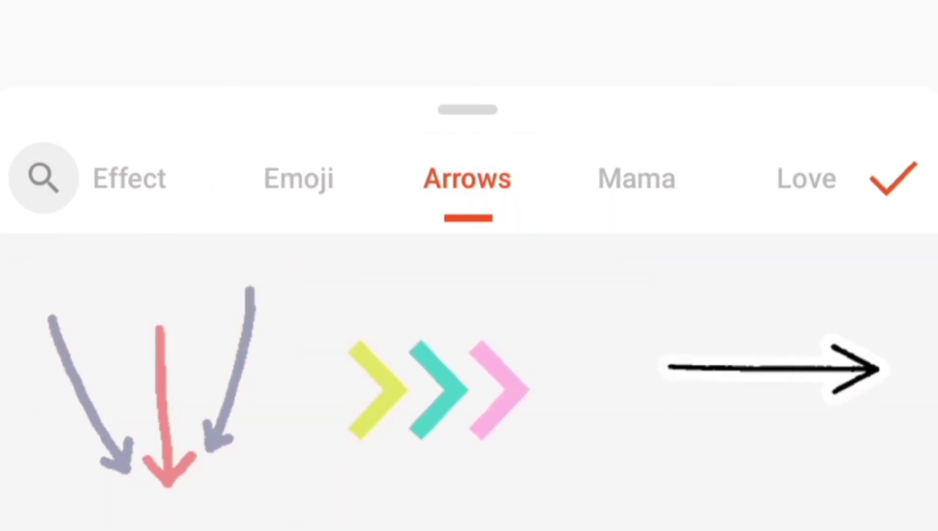
click(636, 178)
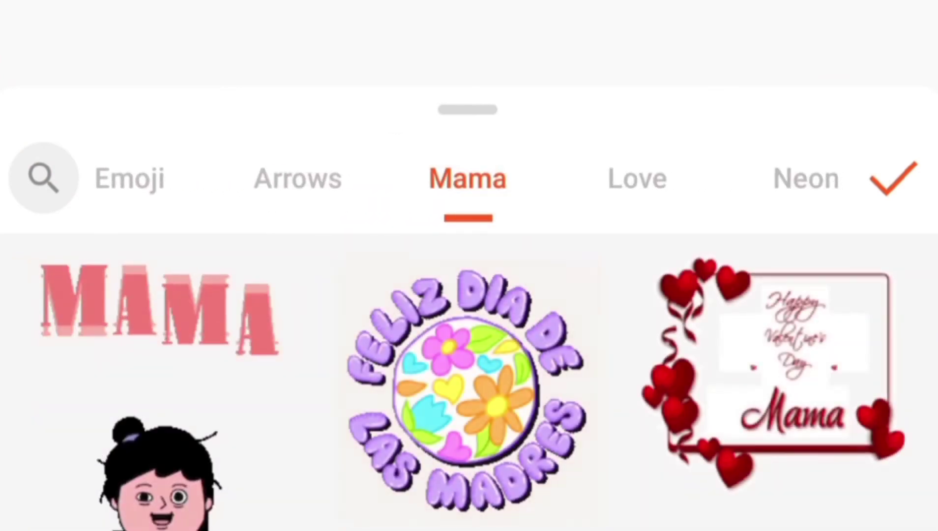
click(637, 178)
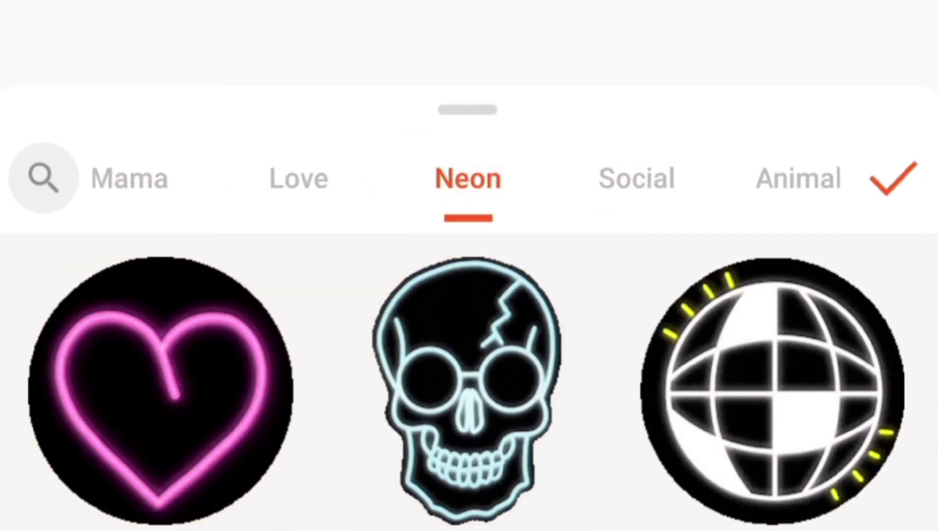
click(636, 177)
scroll(468, 382, down, 10)
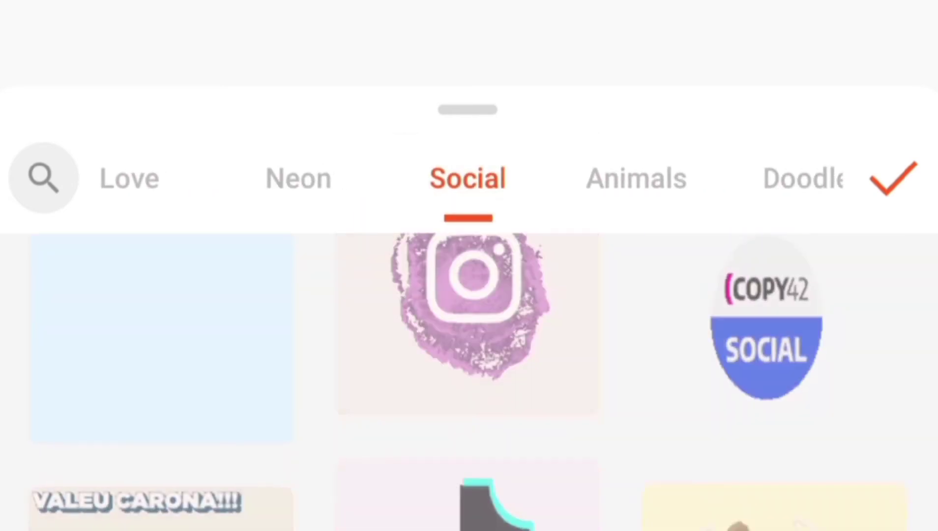
click(636, 177)
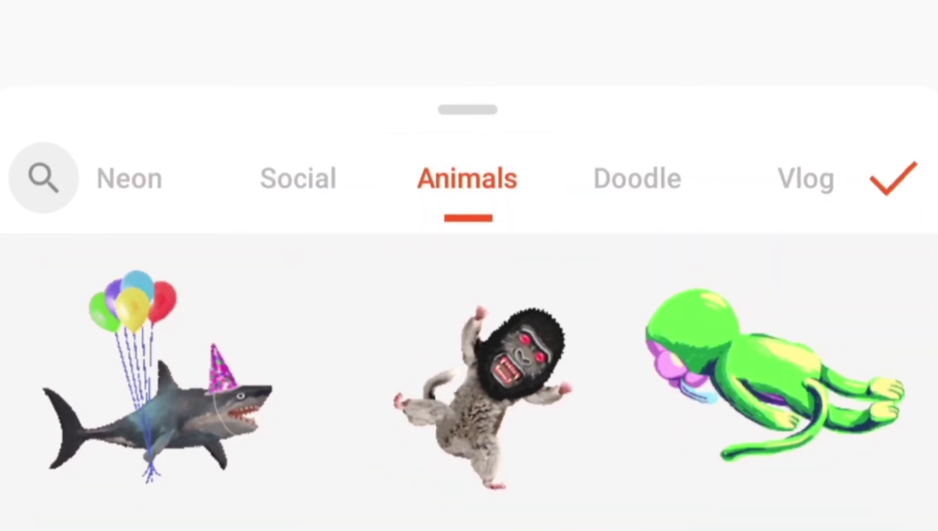
click(637, 178)
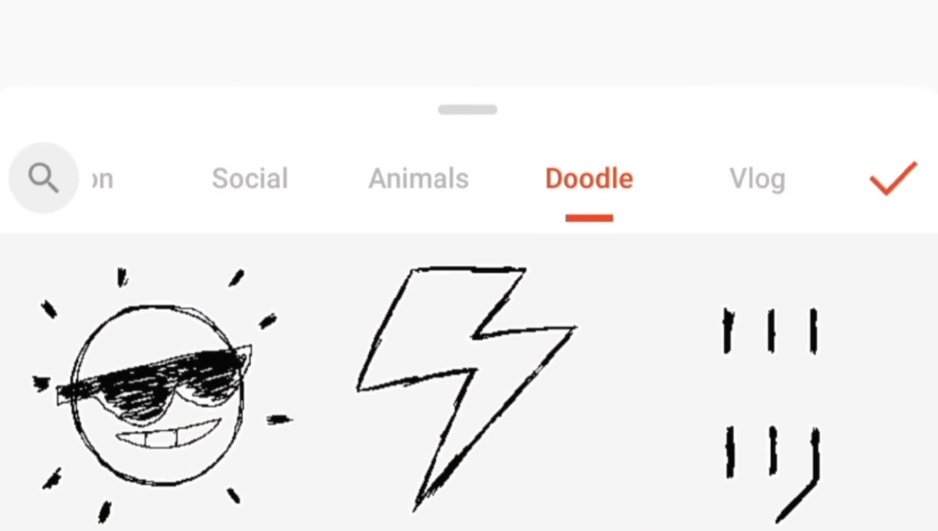
click(758, 178)
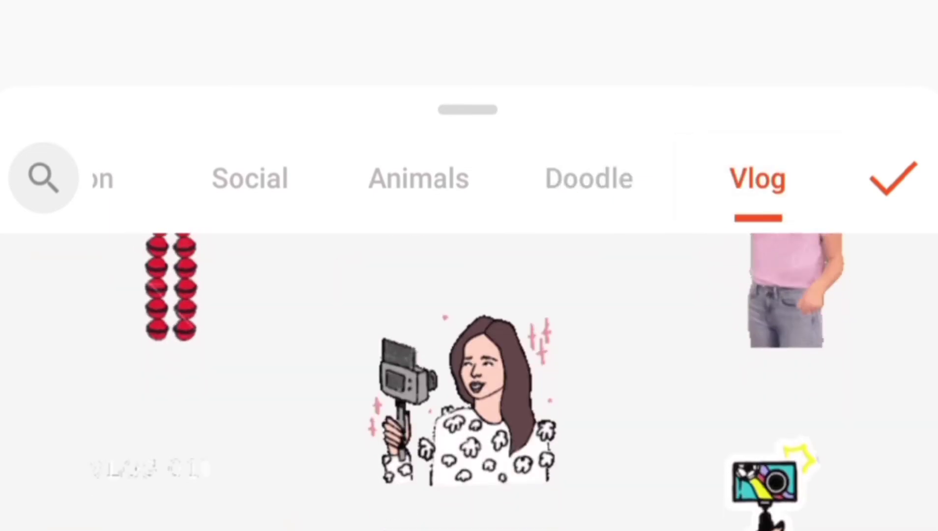
scroll(468, 382, down, 5)
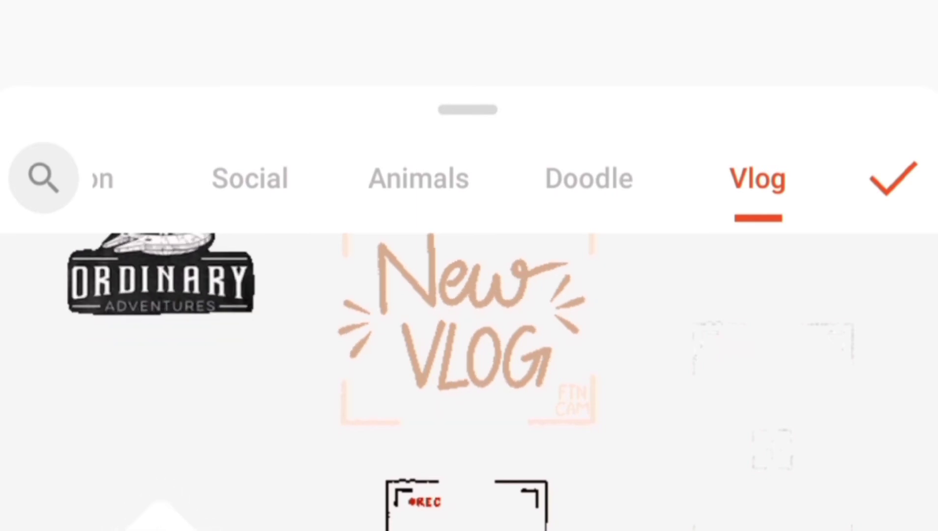
click(892, 178)
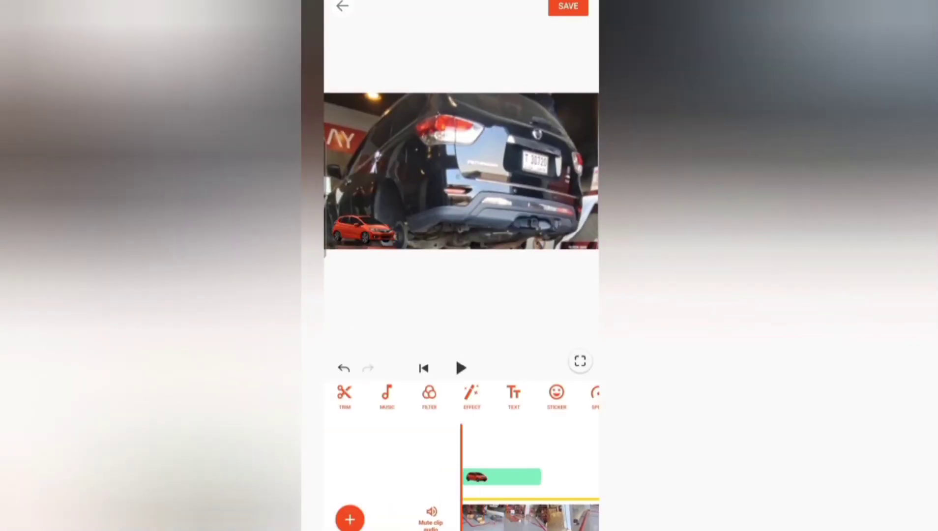
- Play back the edited widescreen clip to check the orange car sticker
click(461, 368)
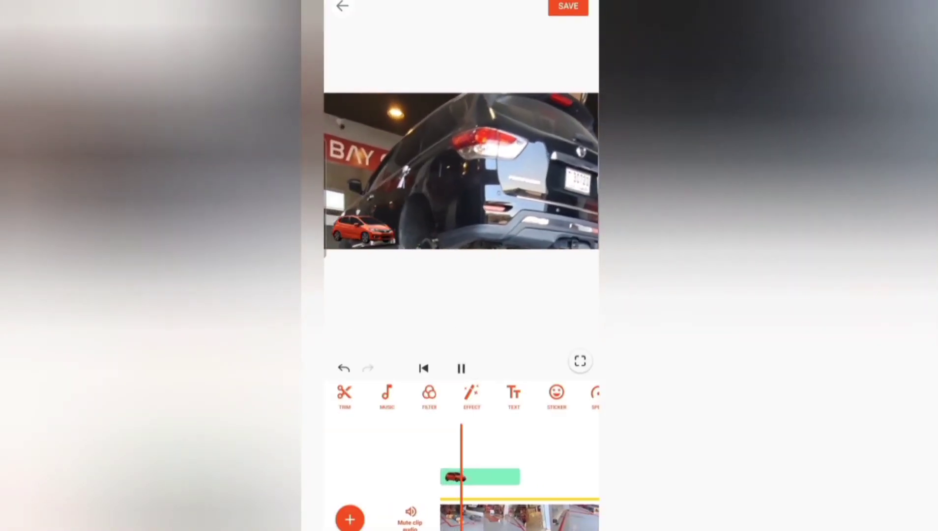